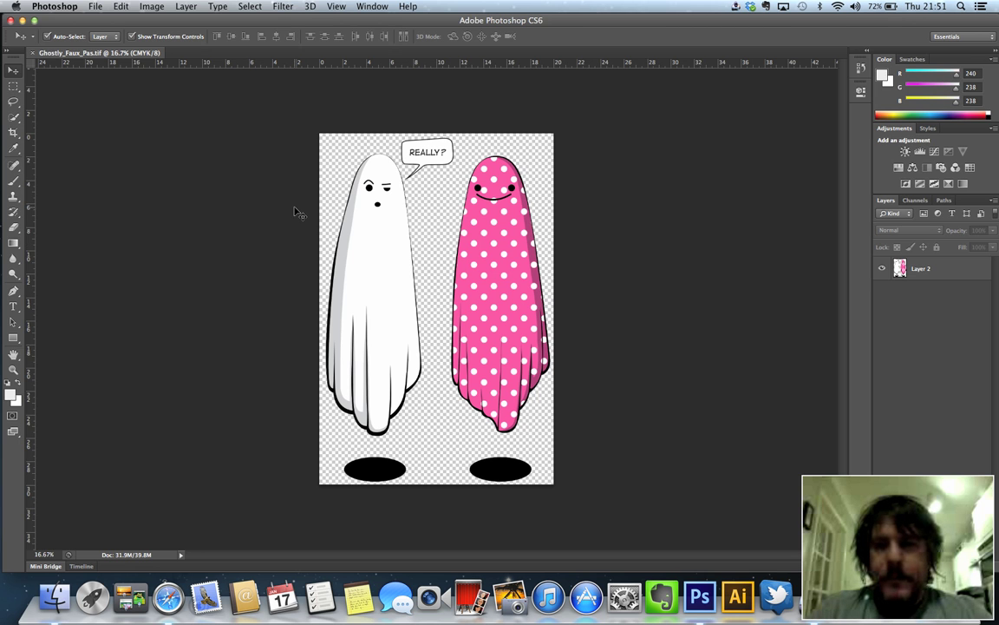
Start a new document and name it 'make more t temp'.
left_click(95, 7)
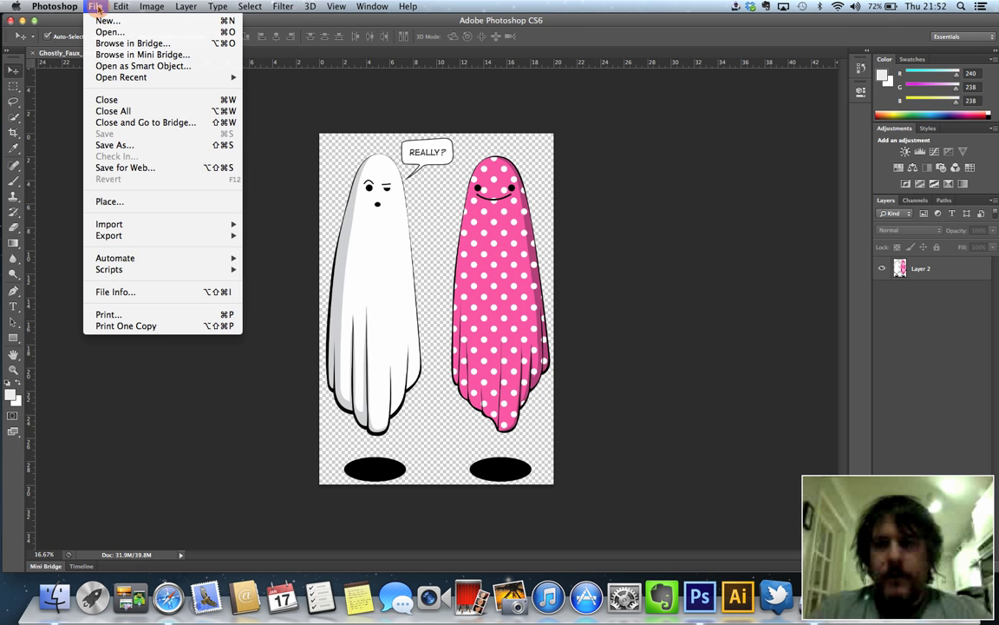
left_click(104, 21)
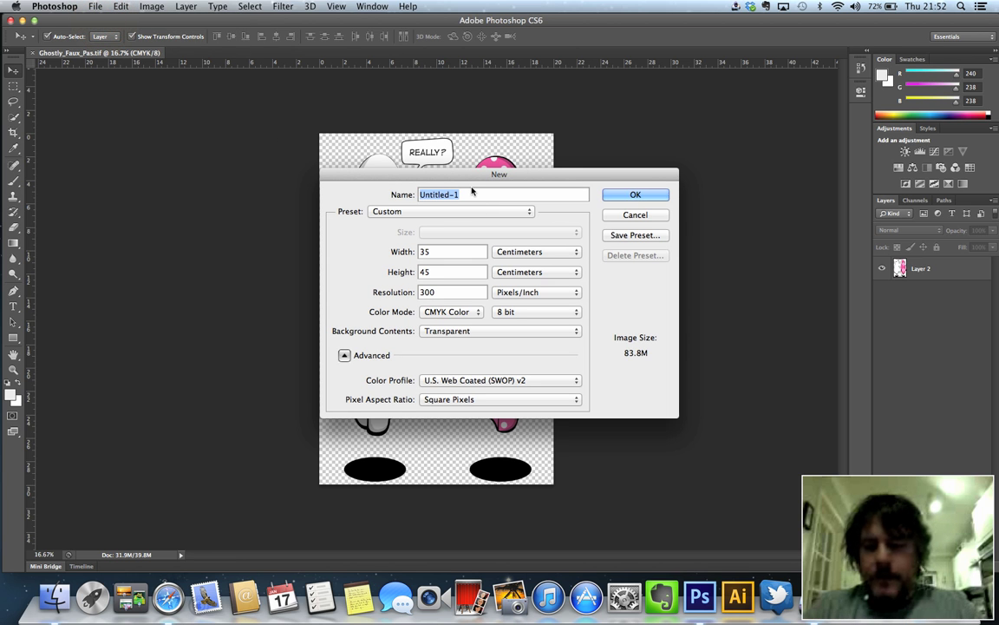
type("mka")
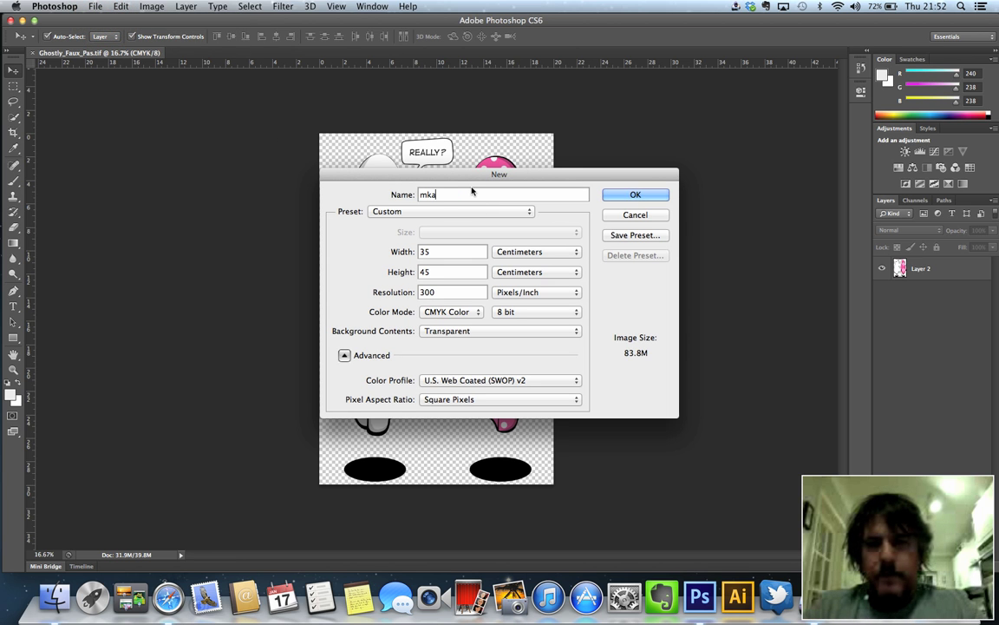
key("BackSpace")
type("ake more t")
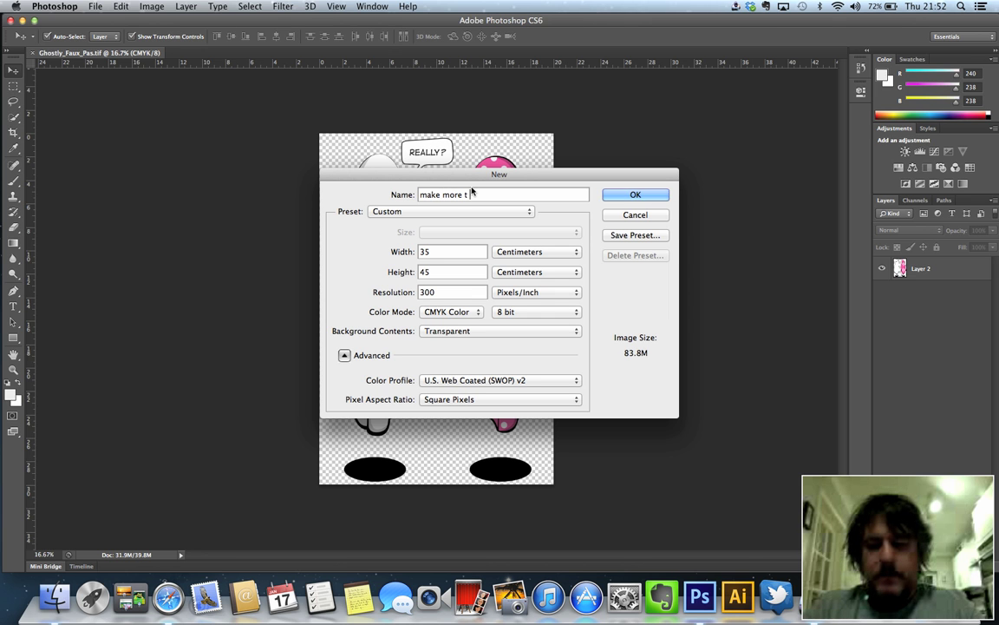
type("emop")
key("BackSpace")
key("BackSpace")
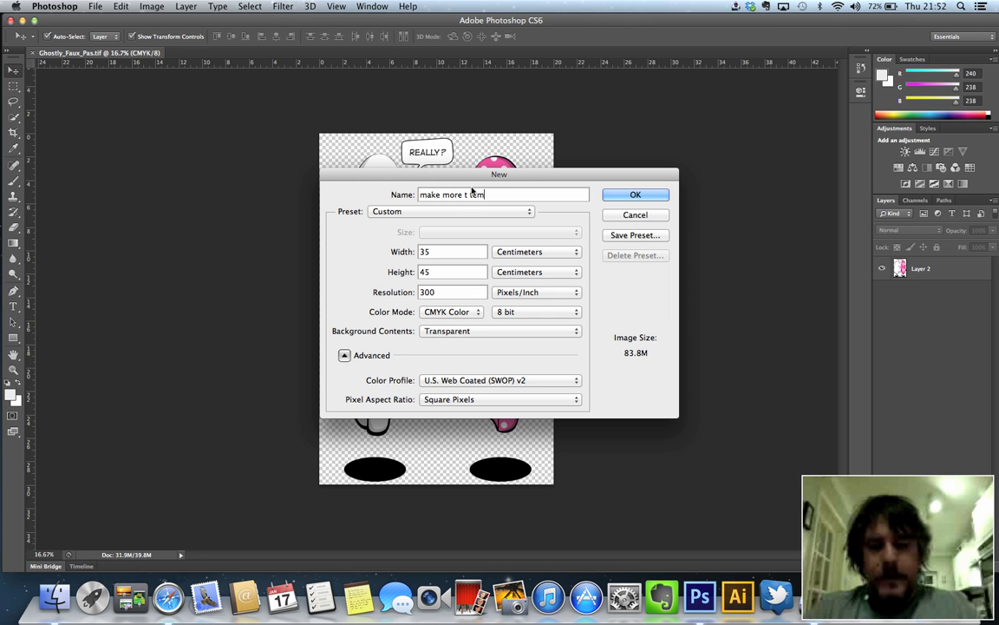
type("p")
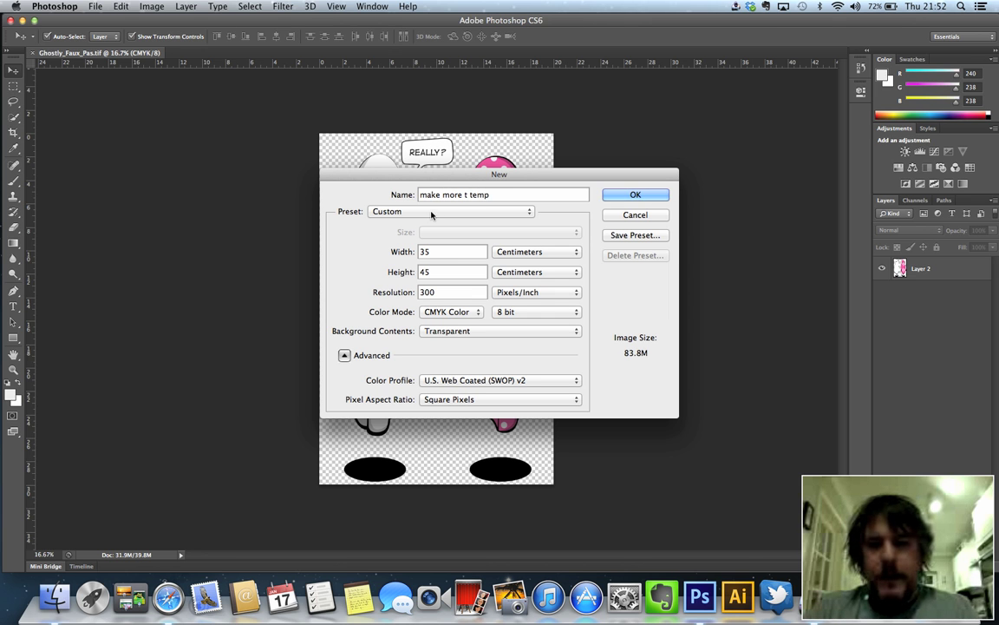
Set the document to 35 × 45 cm, 300 pixels/inch, CMYK Color, transparent background.
left_click(476, 252)
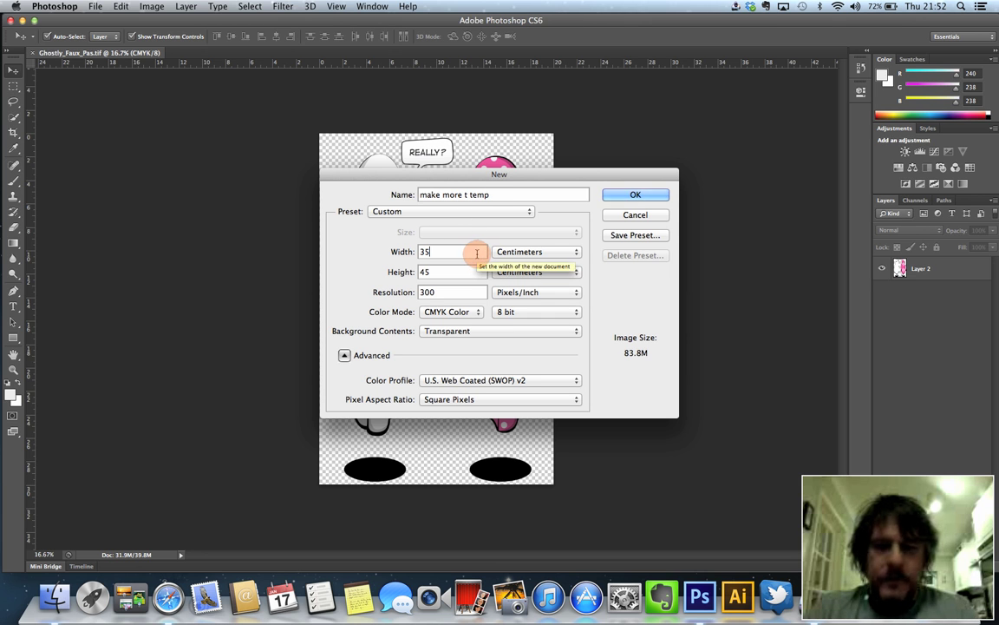
left_click(470, 270)
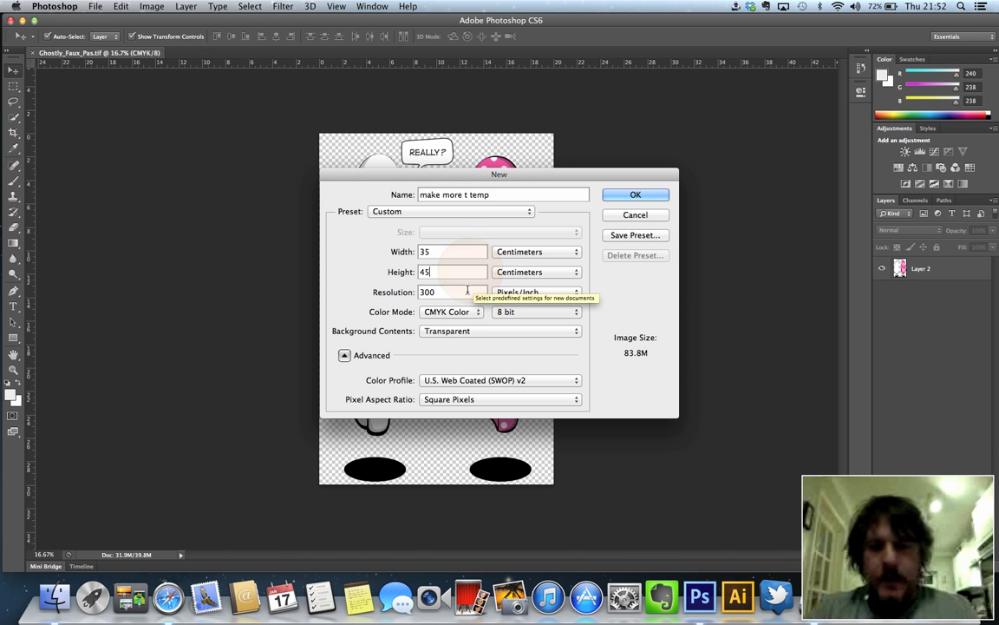
left_click(467, 291)
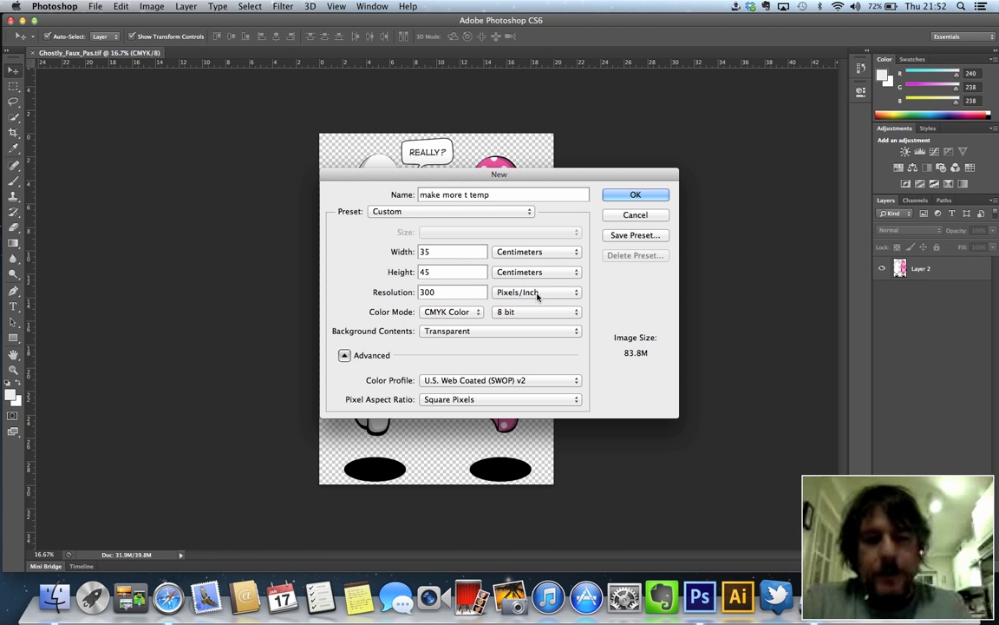
left_click(445, 251)
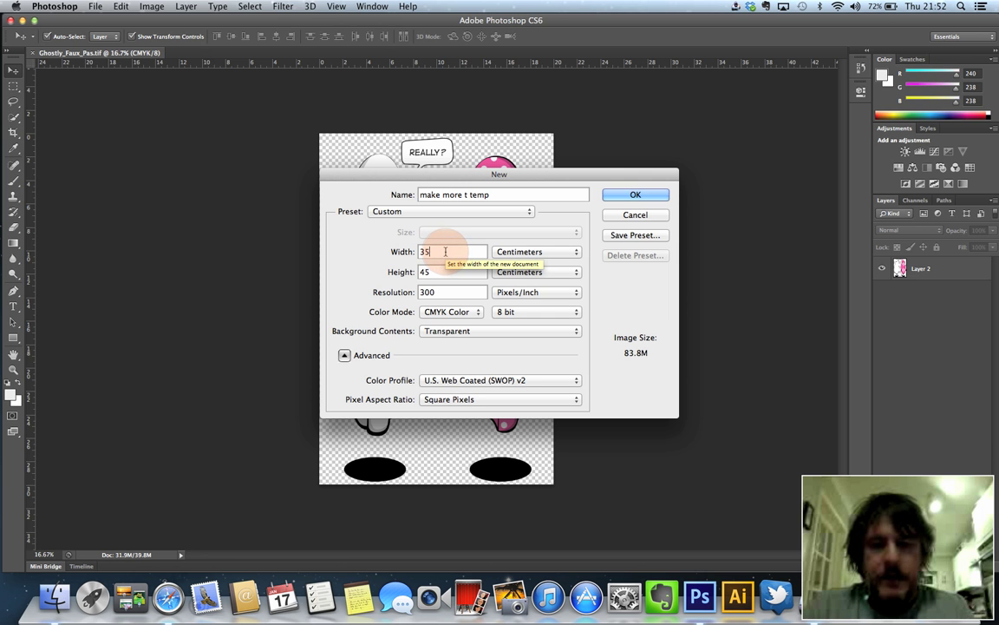
left_click(443, 271)
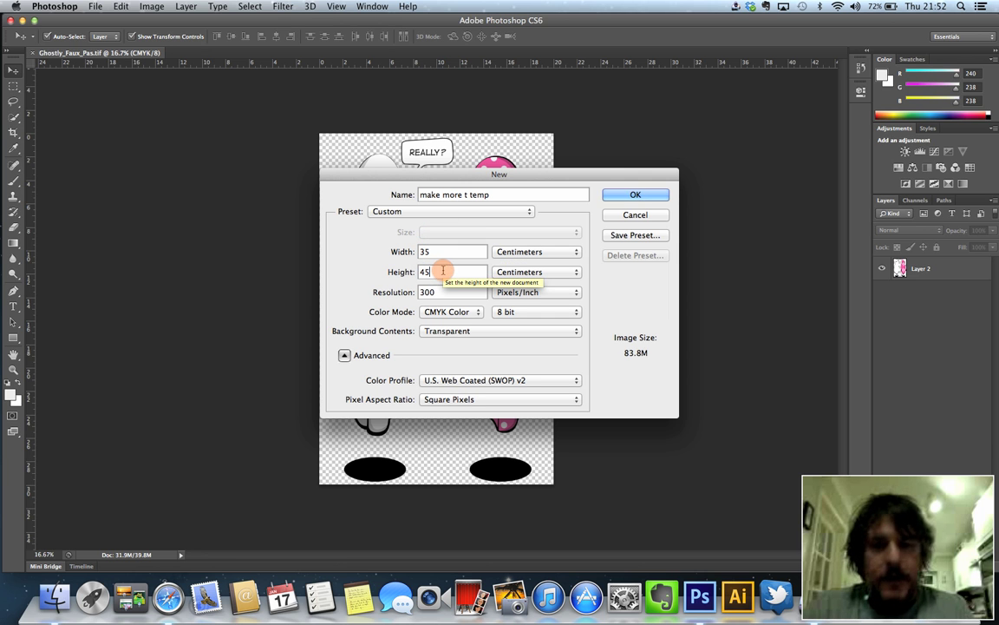
left_click(442, 291)
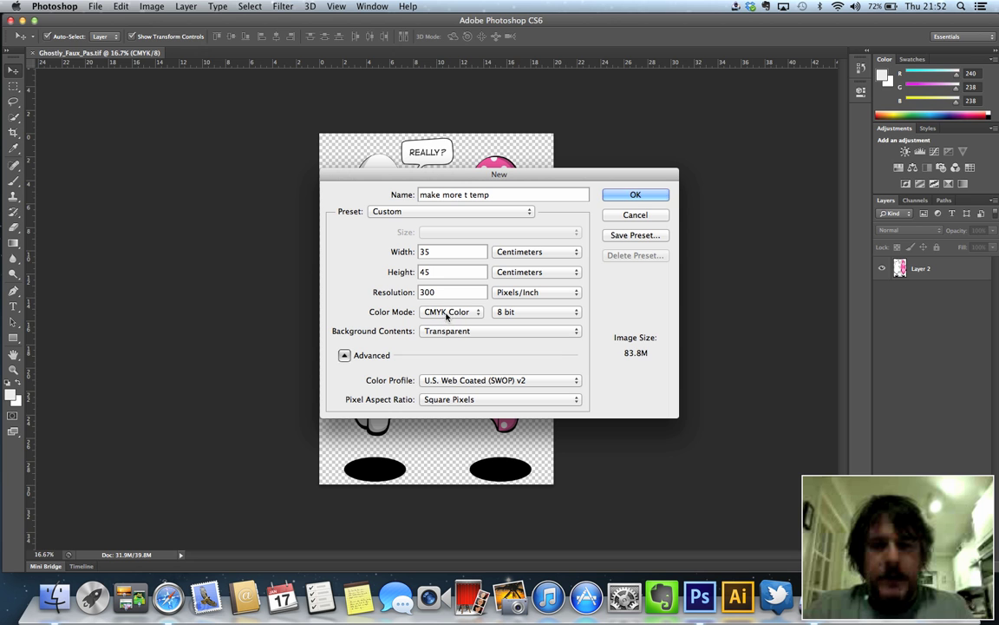
left_click(455, 318)
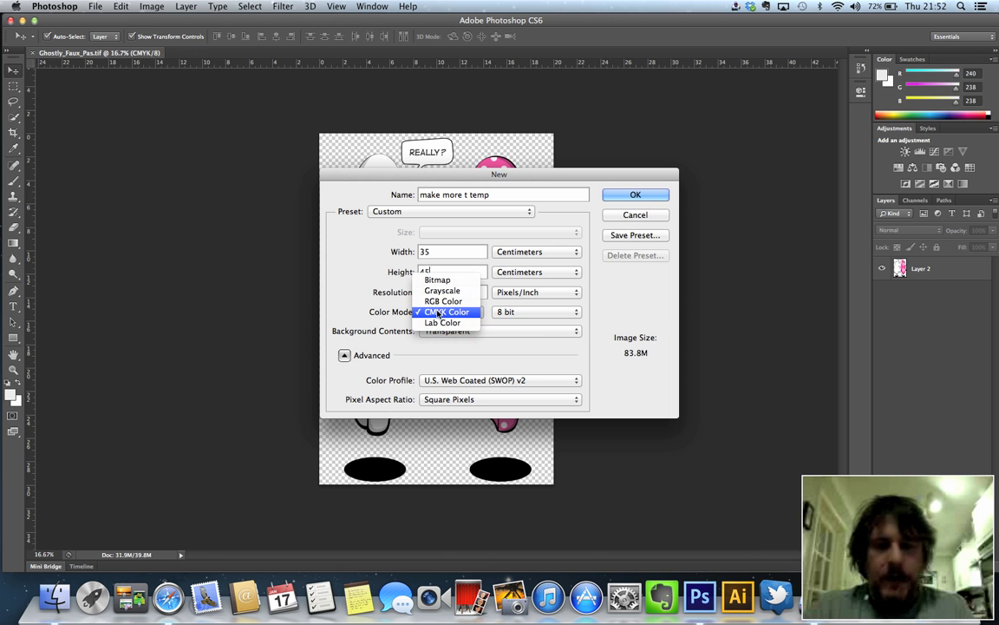
left_click(438, 312)
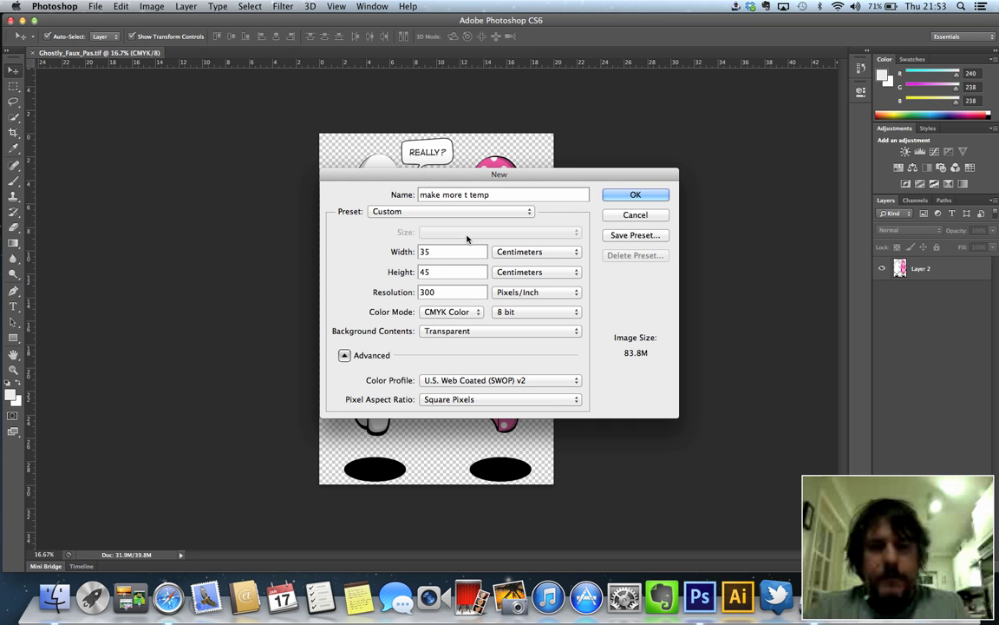
Create the blank document and drag Layer 2's two-ghost artwork from Ghostly_Faux_Pas.tif onto it.
left_click(620, 198)
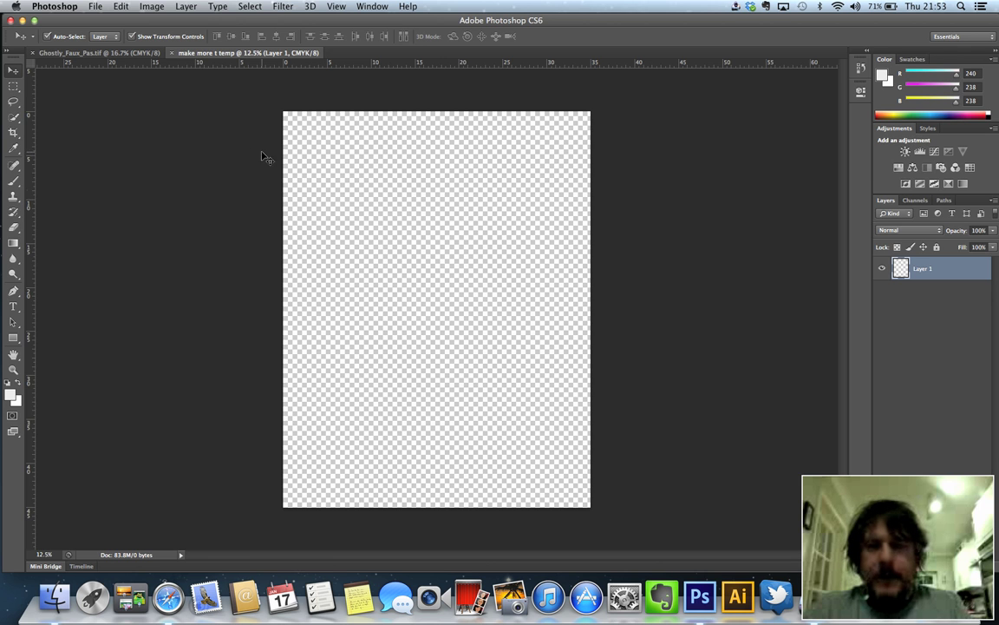
left_click(113, 54)
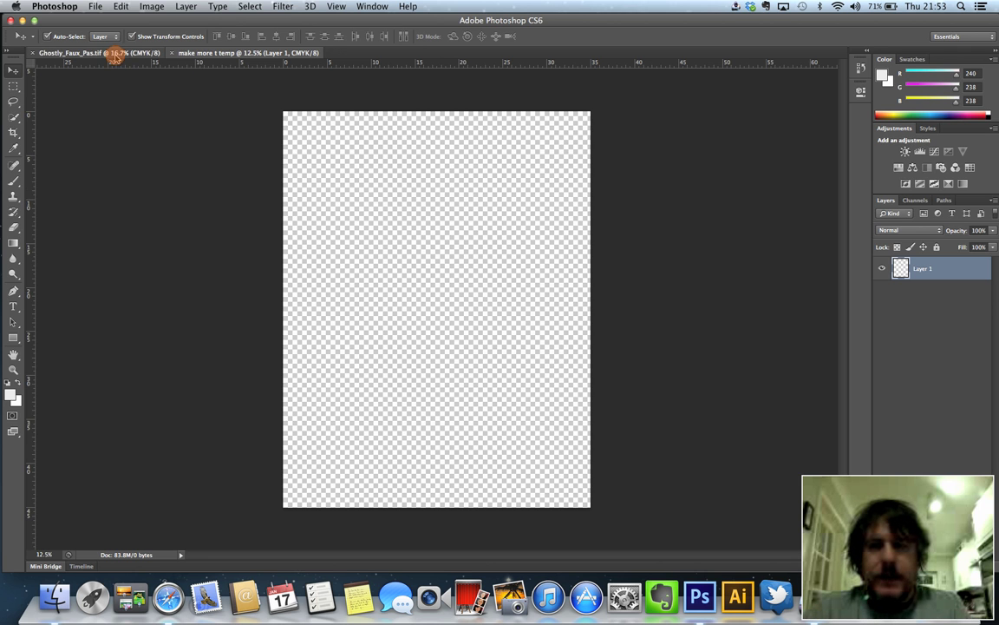
left_click(494, 217)
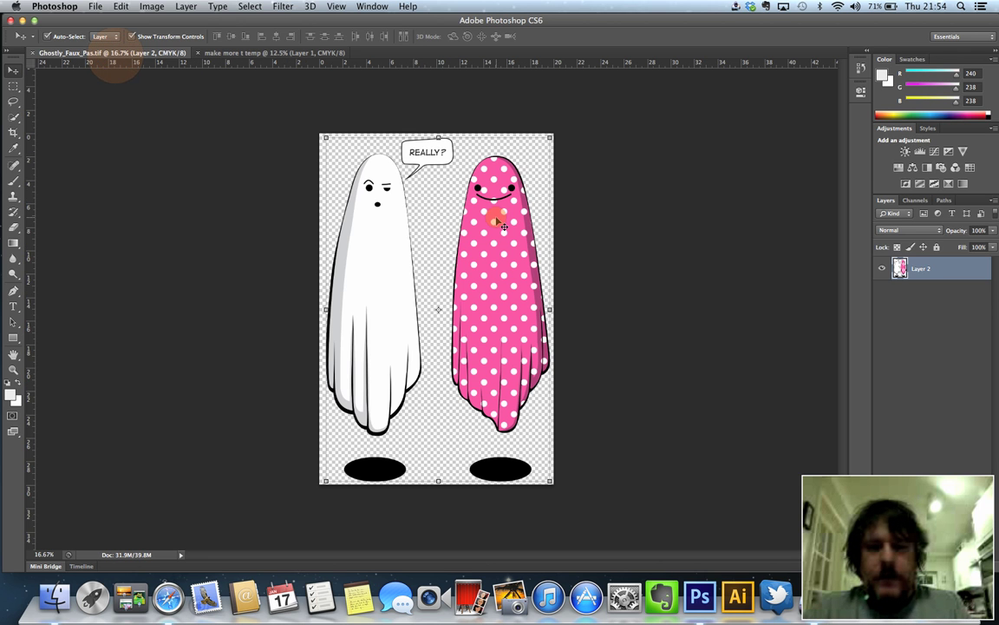
left_click_drag(492, 183, 354, 135)
left_click_drag(442, 234, 485, 215)
Delete the empty Layer 1, leaving the ghost artwork as the only layer.
left_click(634, 210)
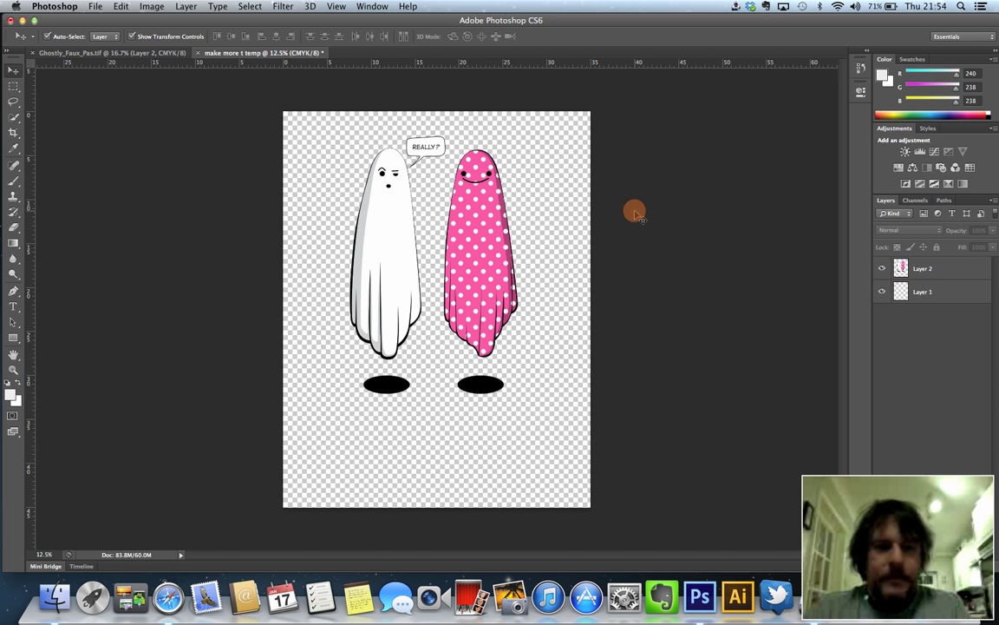
left_click(924, 293)
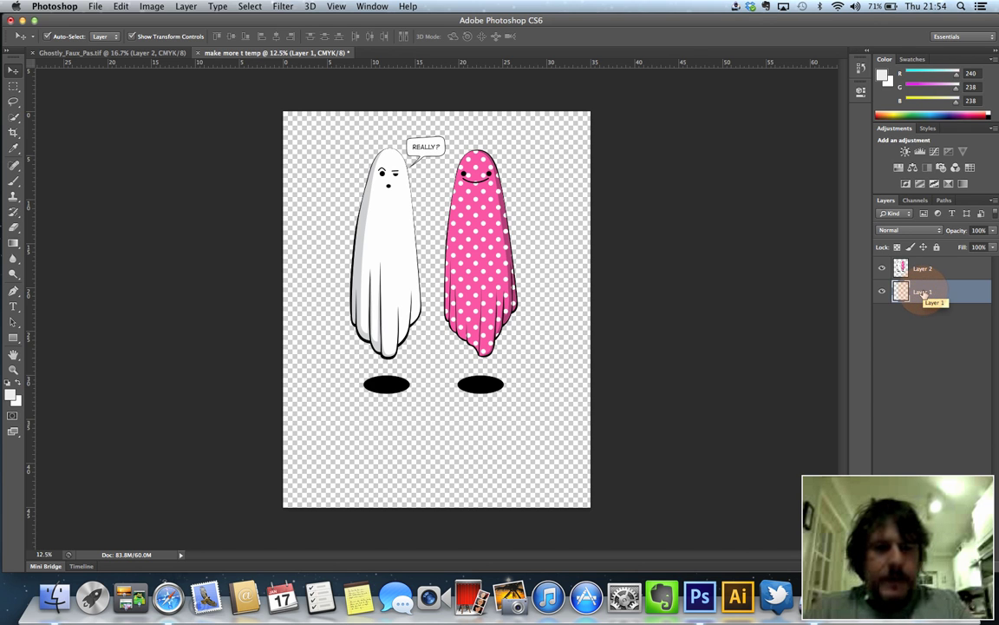
key("BackSpace")
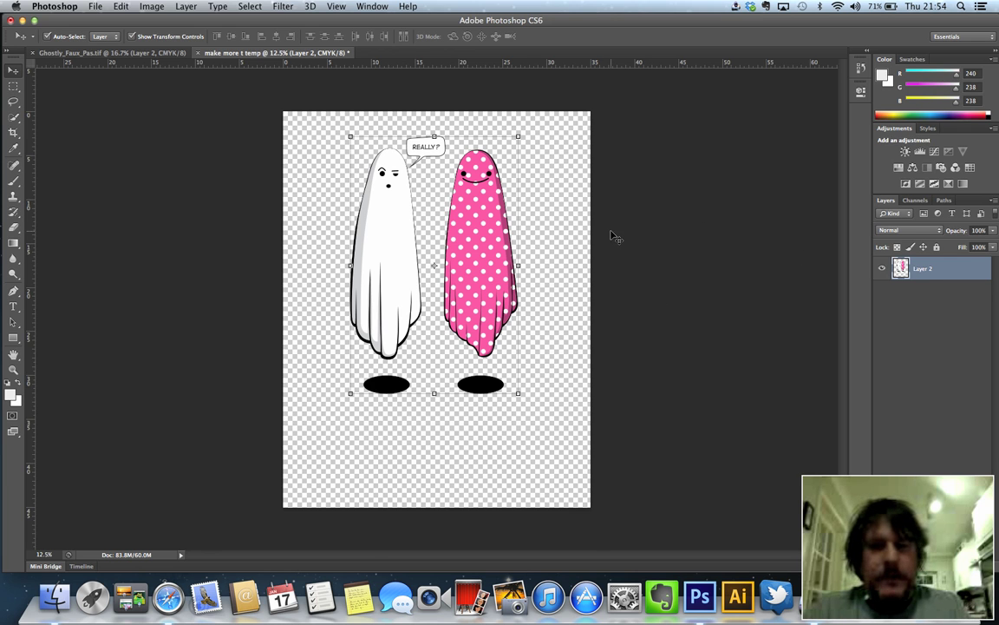
Choose the Type tool and set the text colour to black.
left_click(670, 252)
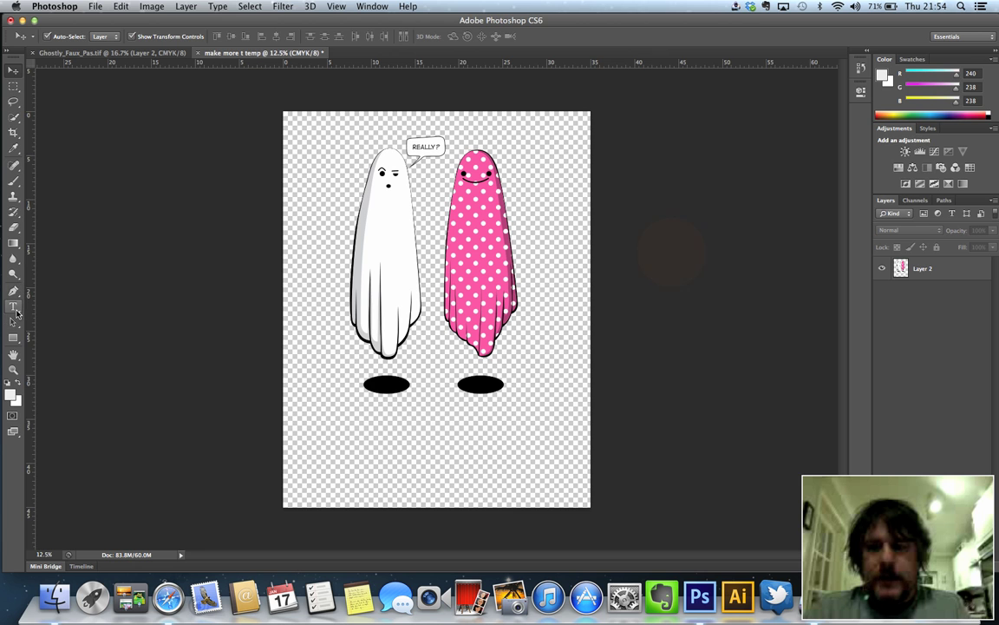
left_click(14, 307)
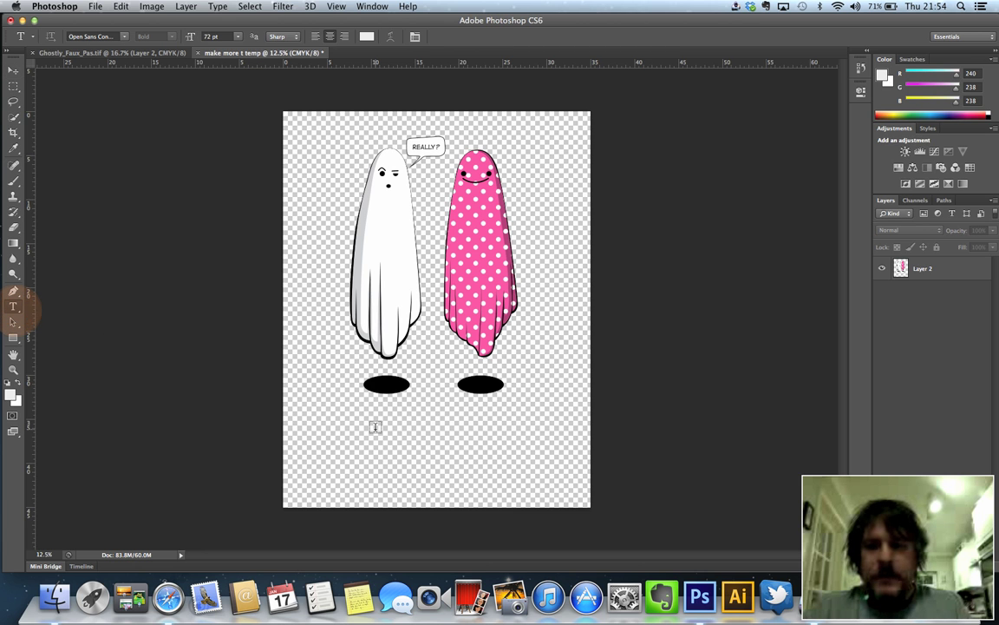
left_click(366, 37)
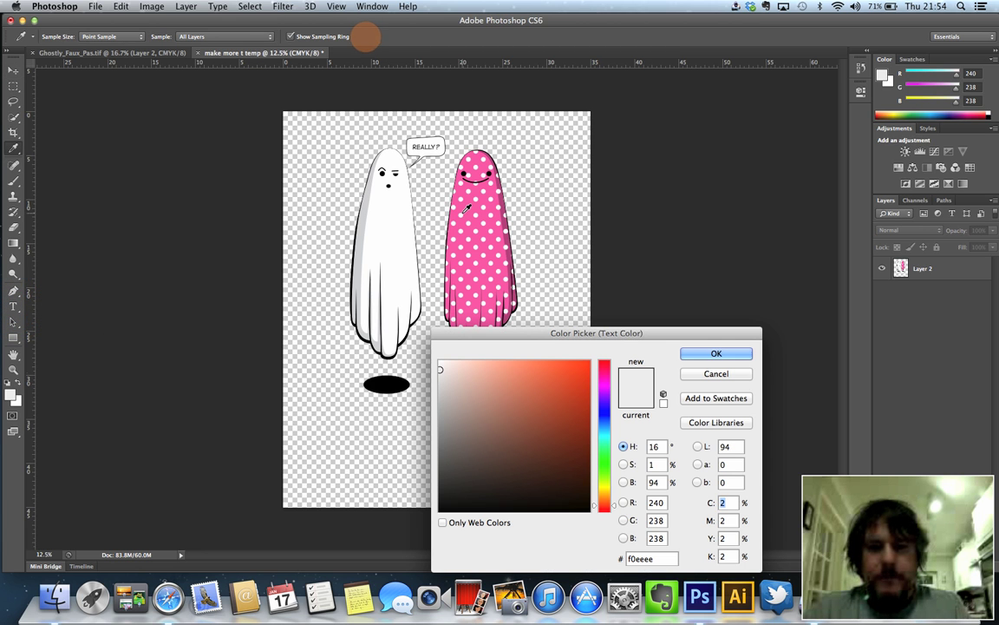
left_click_drag(492, 466, 431, 518)
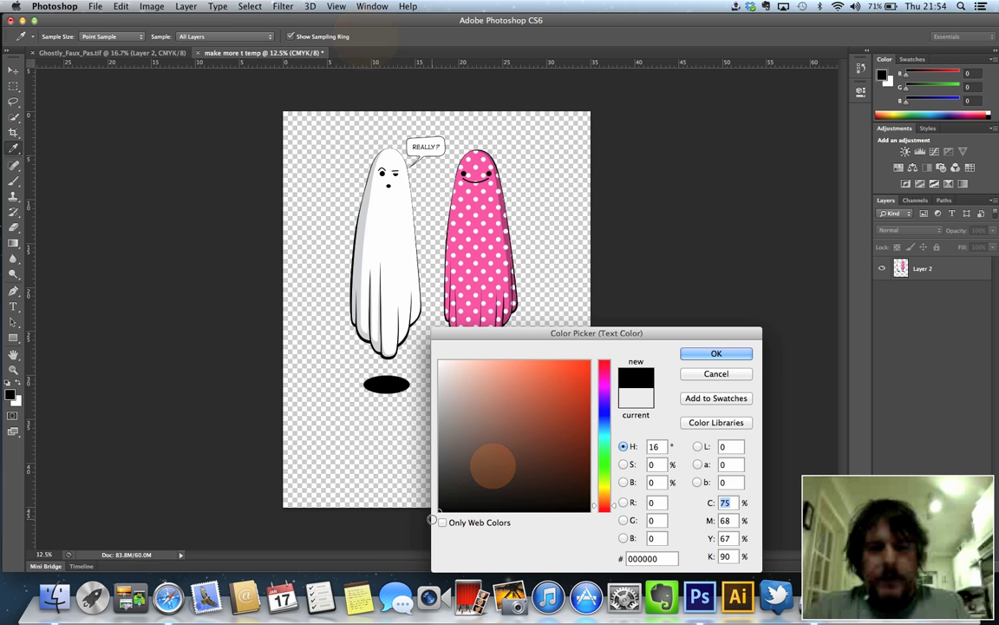
left_click(701, 351)
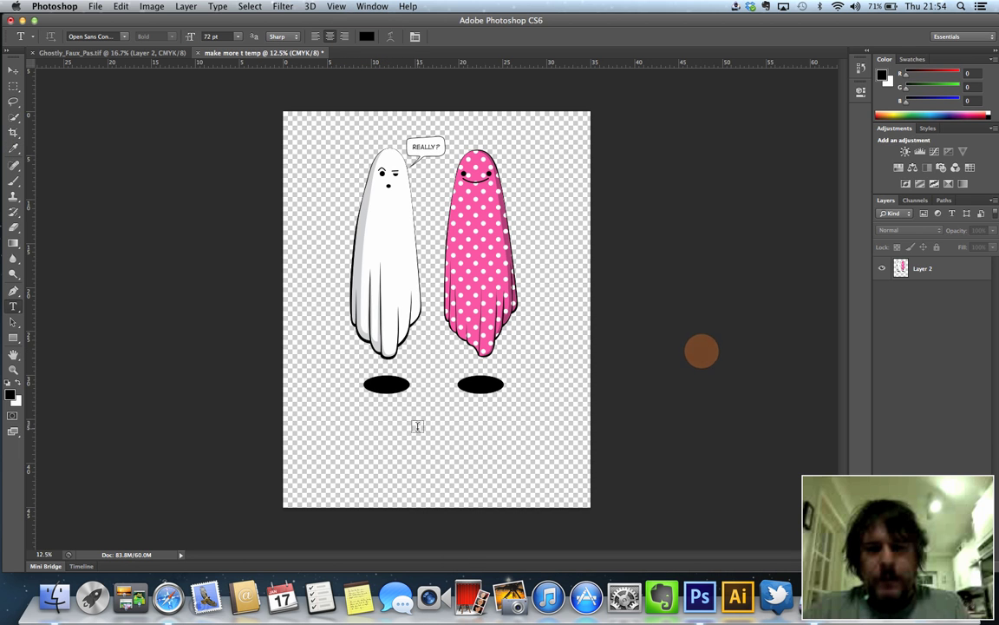
Type GHOSTIES below the ghosts and centre it beneath them.
left_click(373, 428)
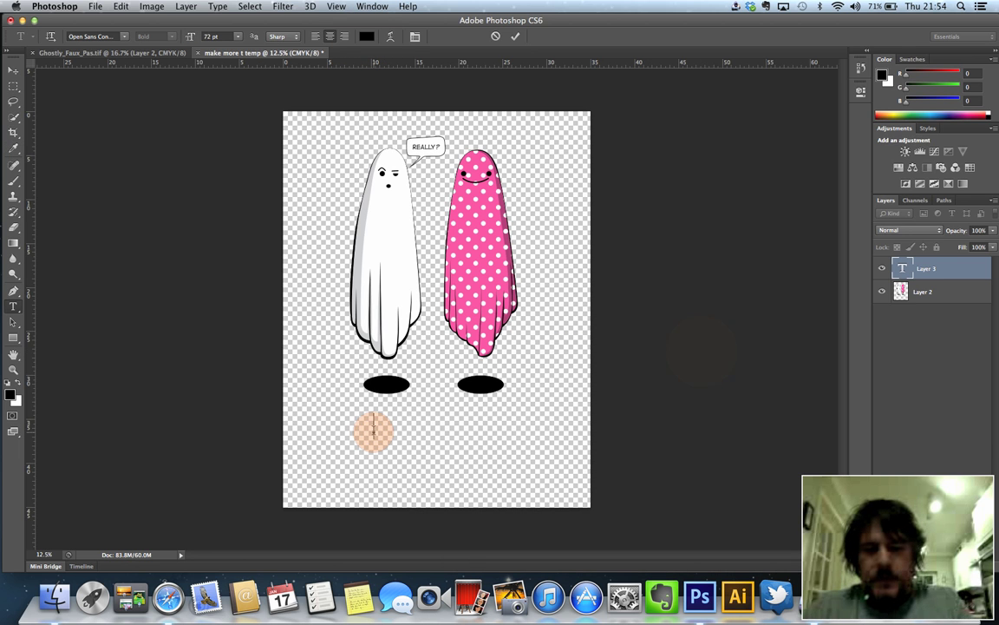
type("GHOSTIES")
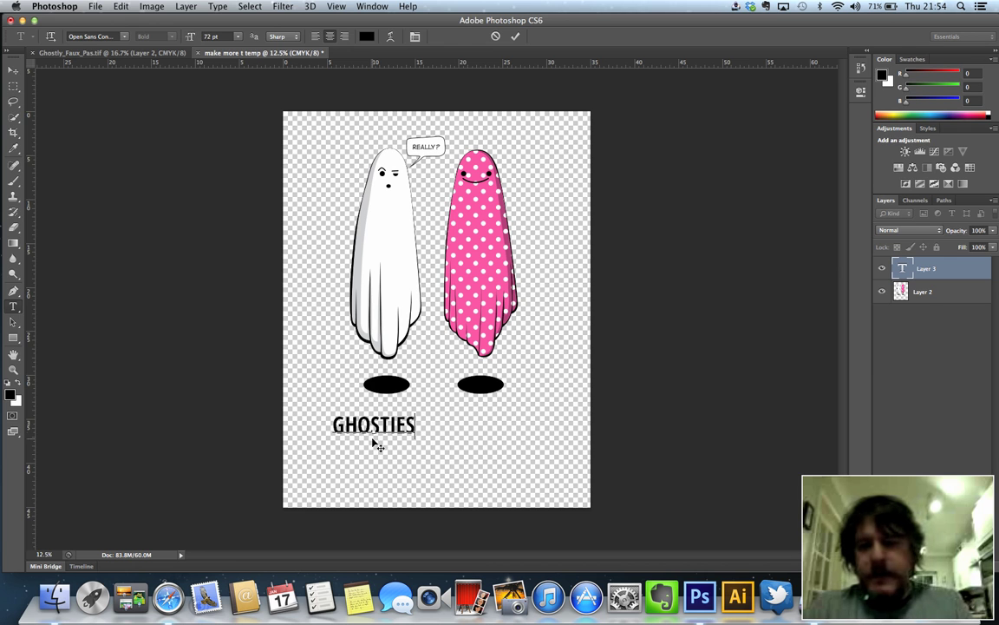
left_click(13, 69)
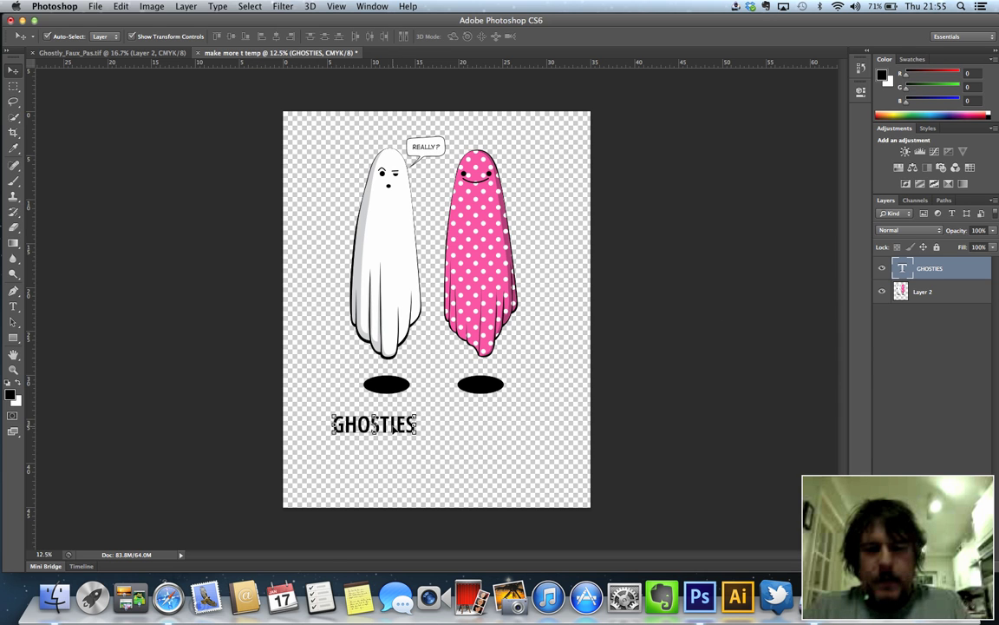
left_click_drag(392, 427, 450, 430)
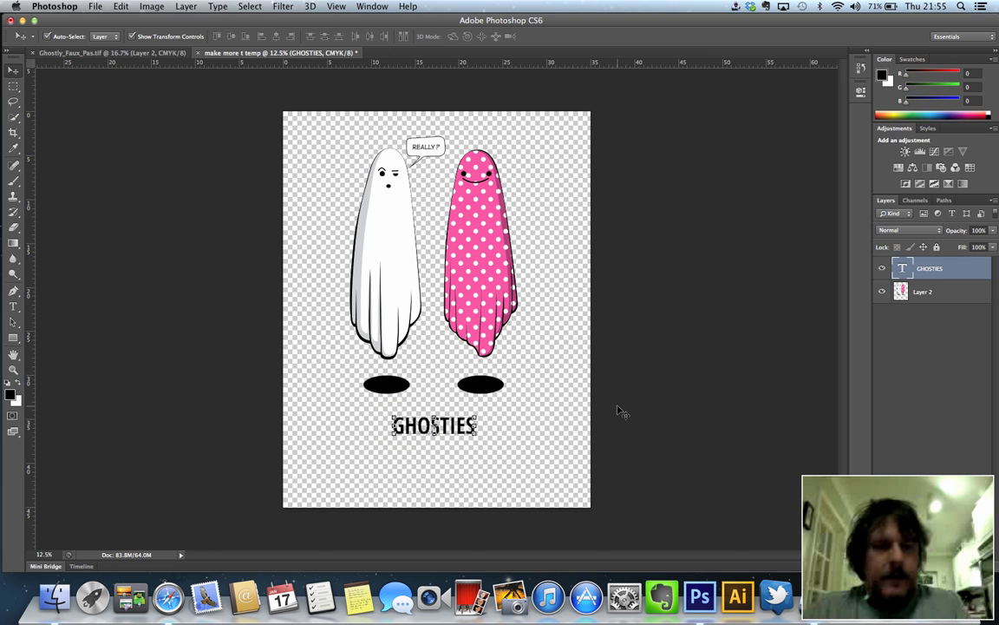
Rasterize the GHOSTIES type layer into plain pixels.
left_click(899, 352)
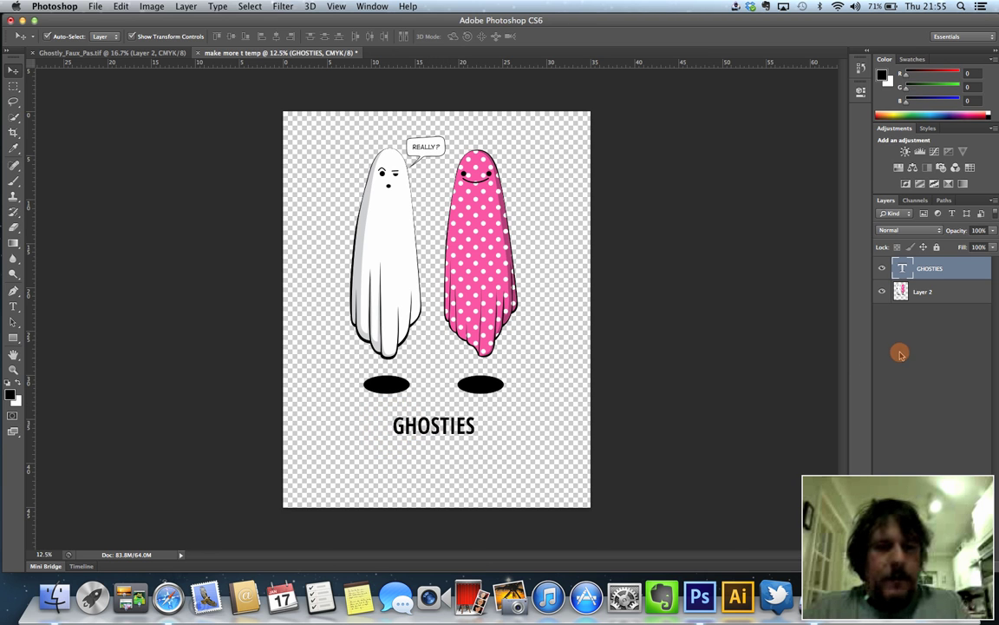
left_click(943, 273)
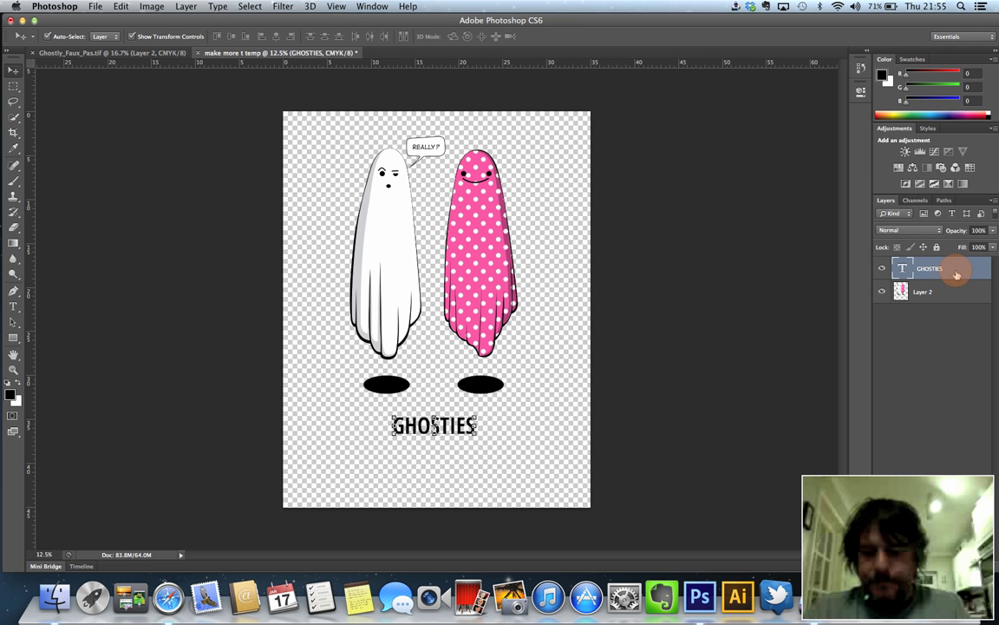
right_click(946, 274)
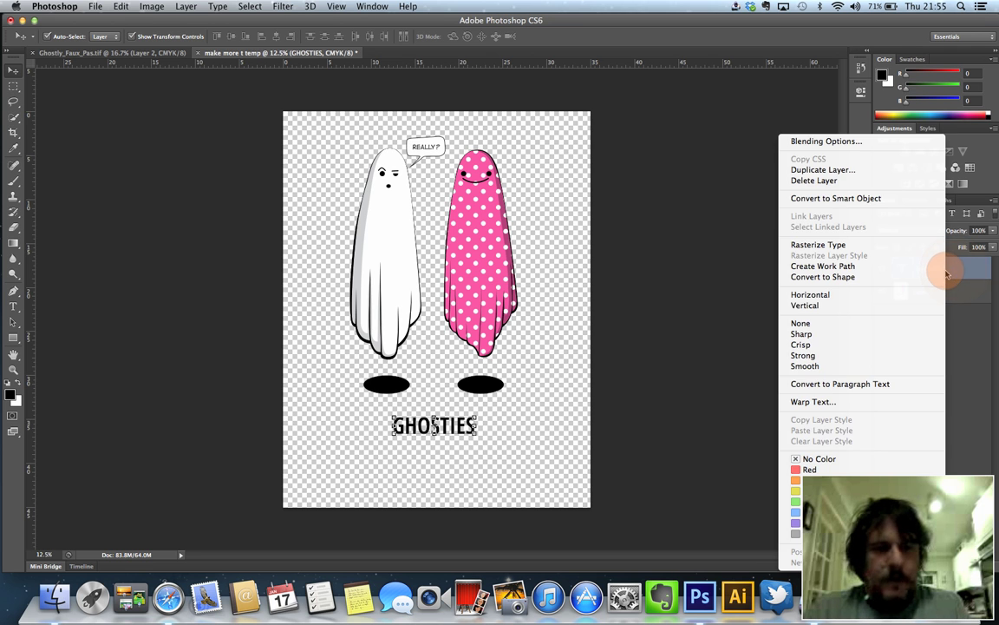
left_click(857, 246)
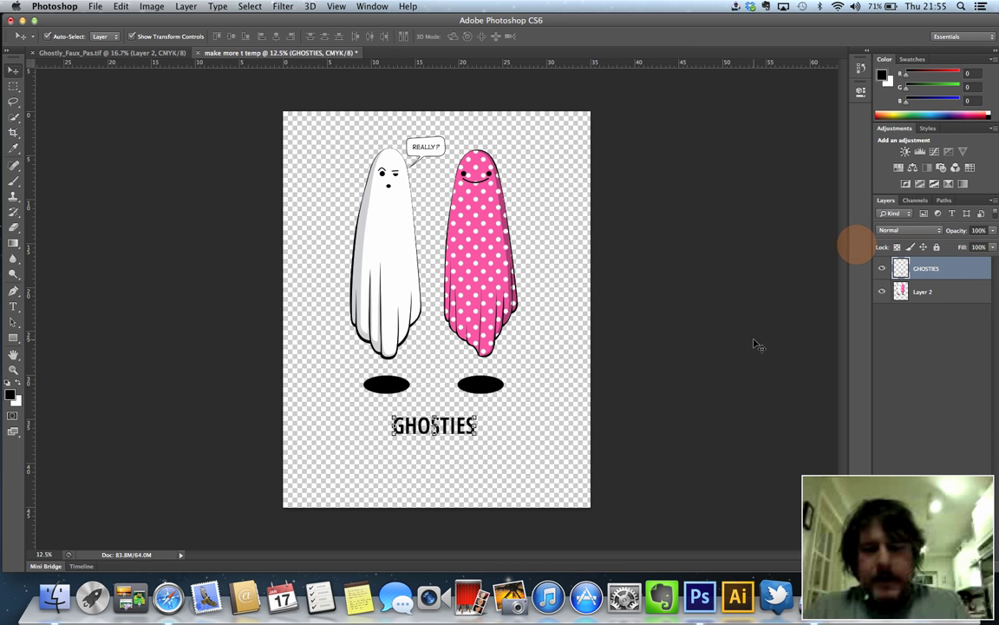
left_click(628, 380)
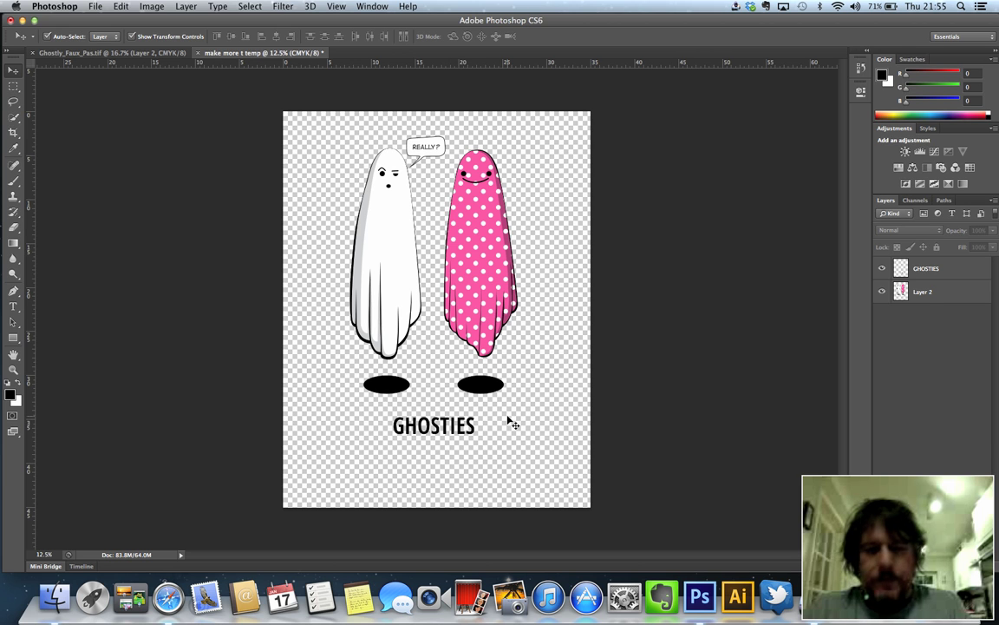
Merge the GHOSTIES layer and Layer 2 into a single GHOSTIES layer.
left_click(935, 268)
left_click(936, 290, "shift")
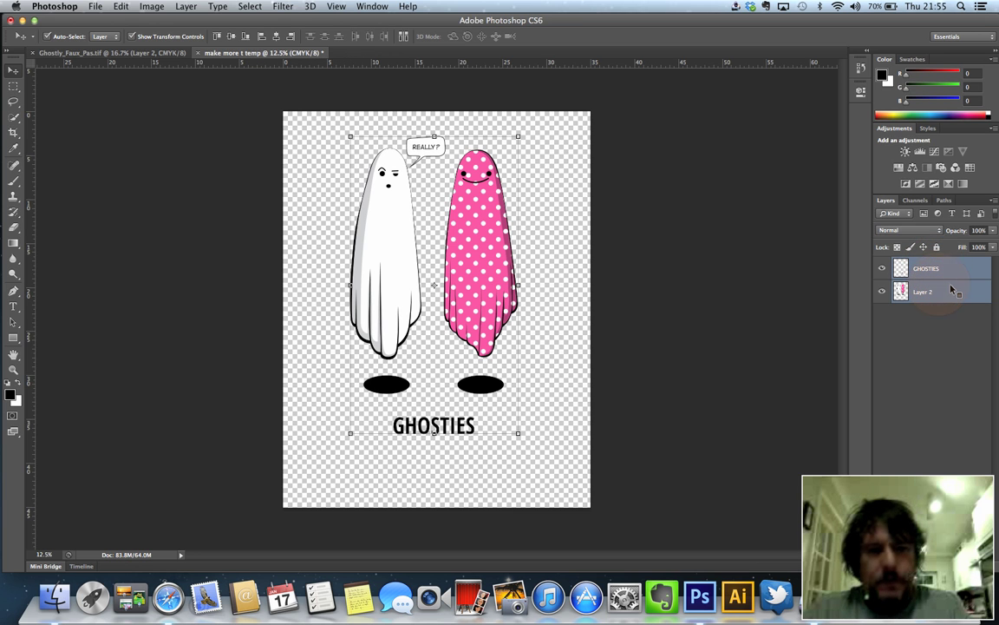
right_click(952, 292)
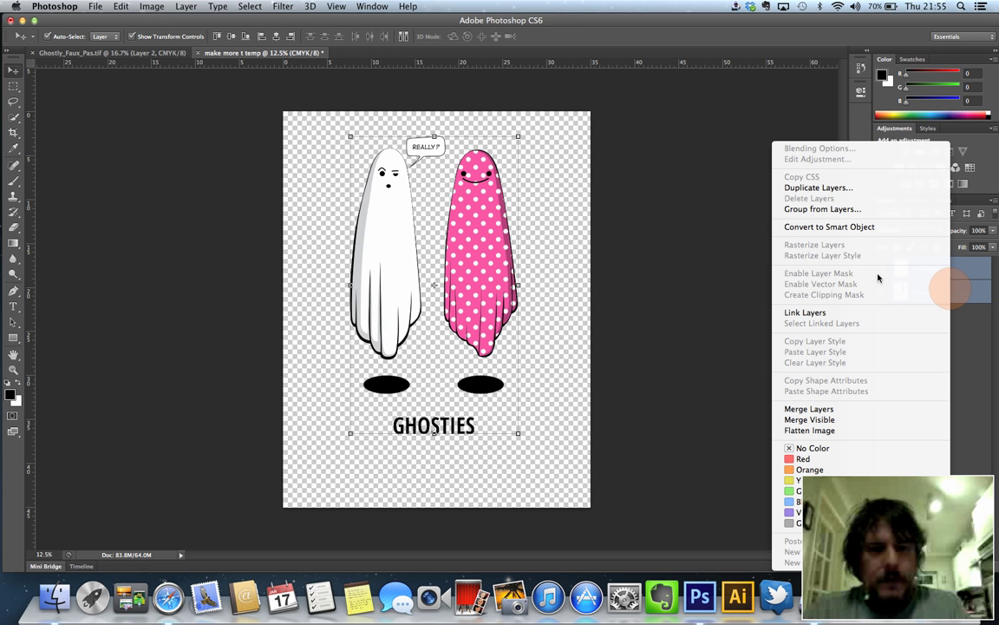
left_click(819, 410)
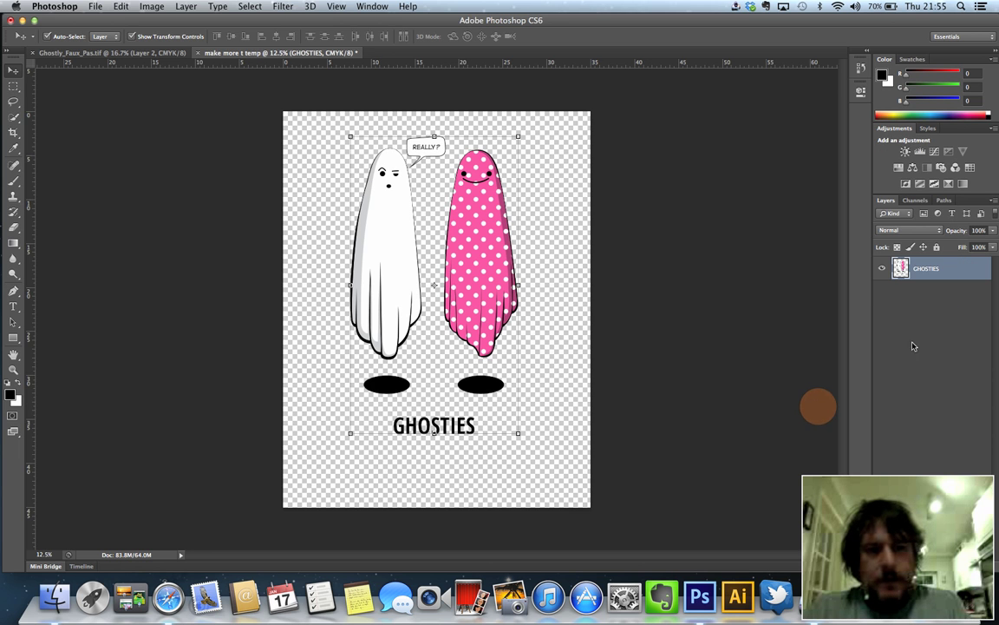
left_click(753, 299)
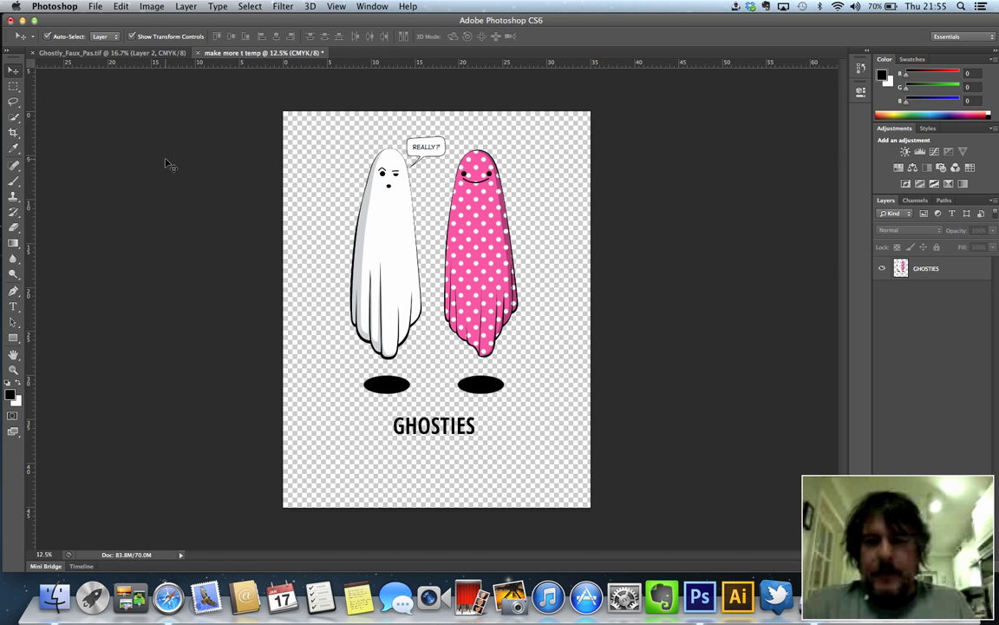
Set up Save As to store the document as GHOSTIES.tif in TIFF format on the Desktop.
left_click(95, 6)
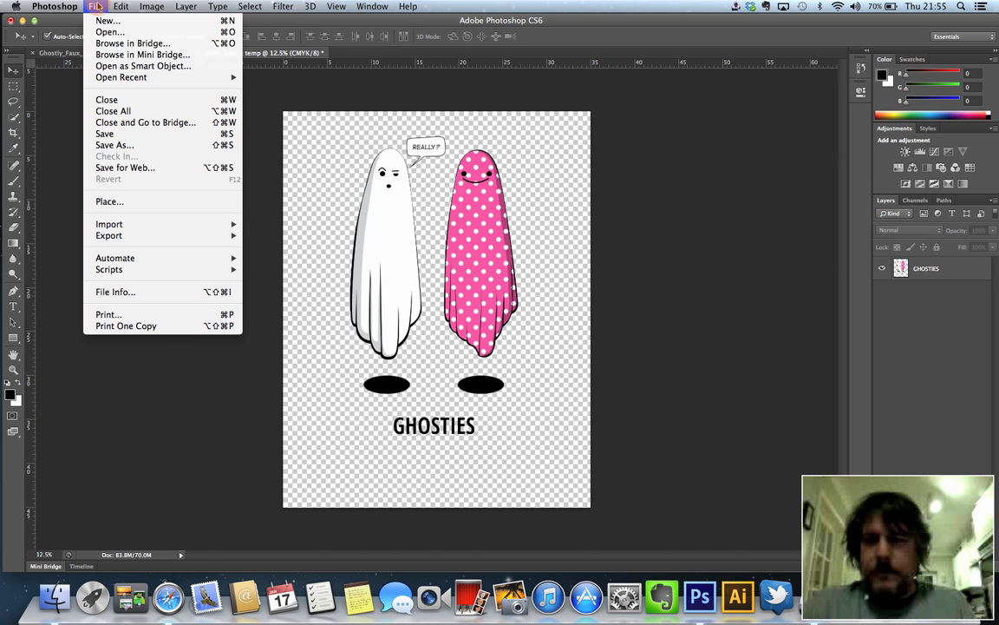
left_click(125, 146)
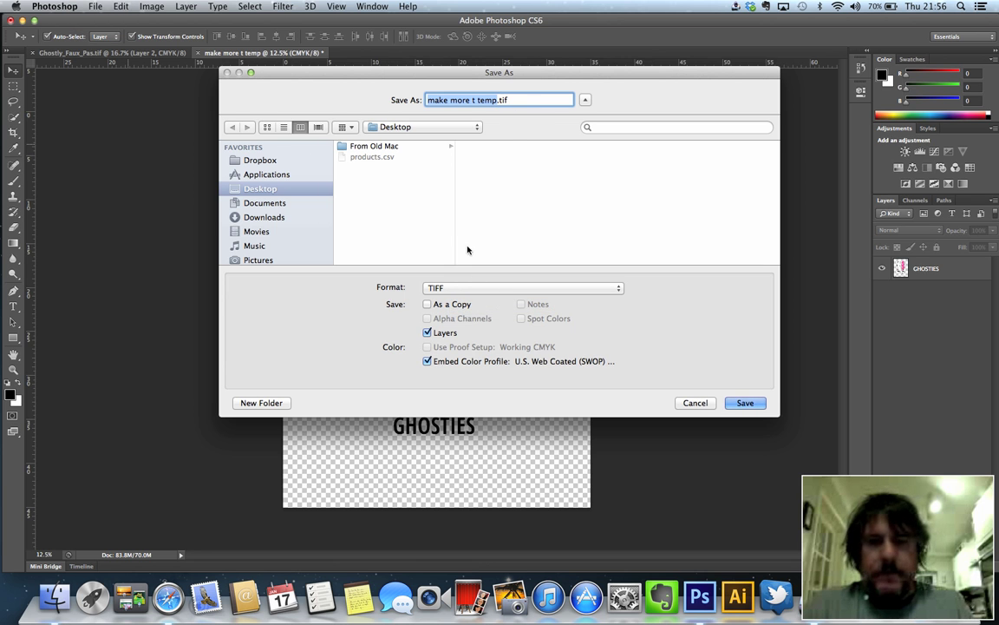
triple_click(490, 101)
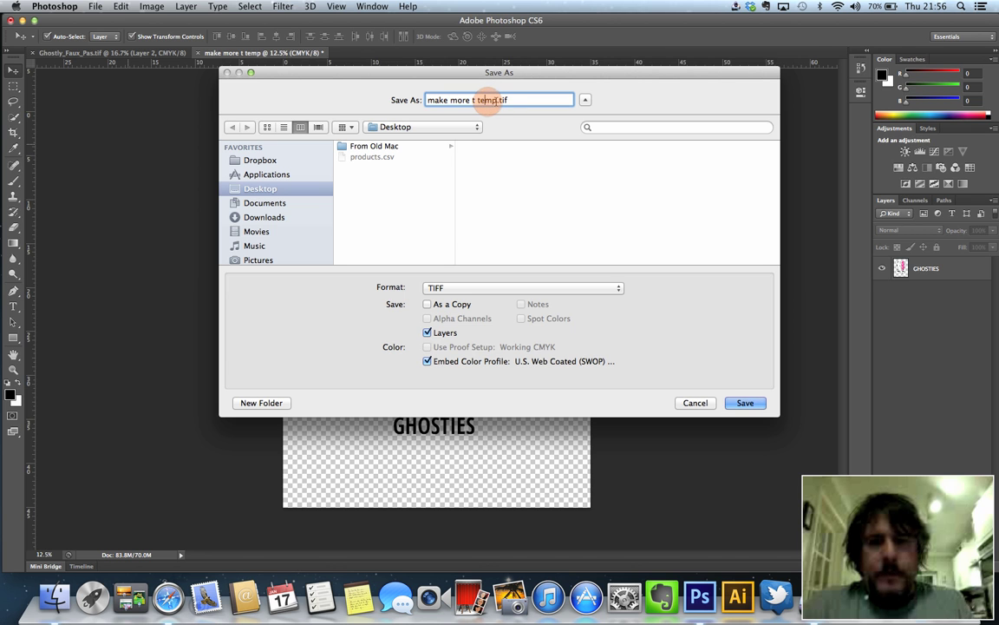
type("GHOSTI")
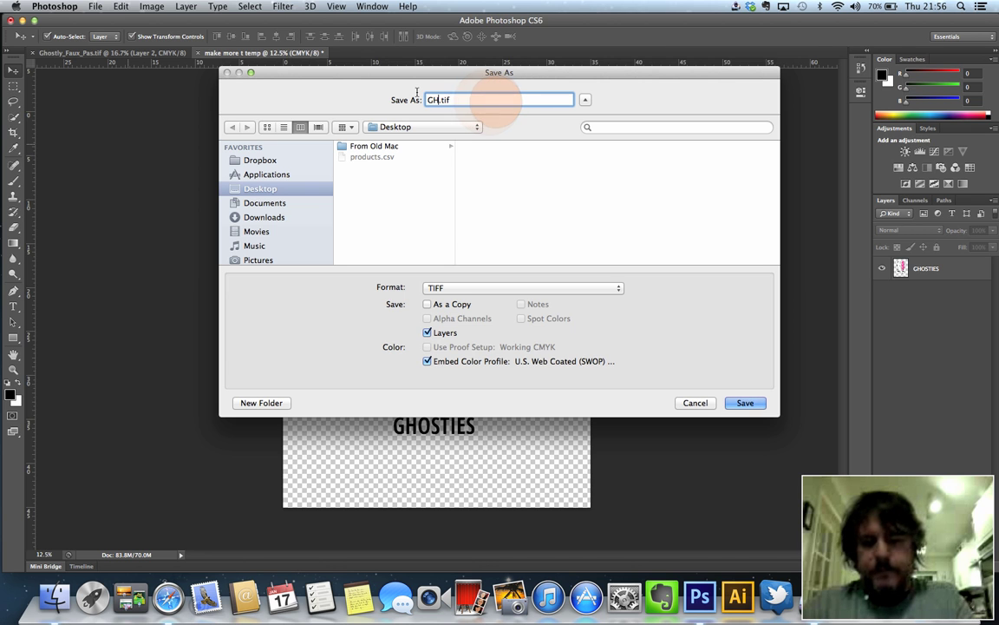
type("ES")
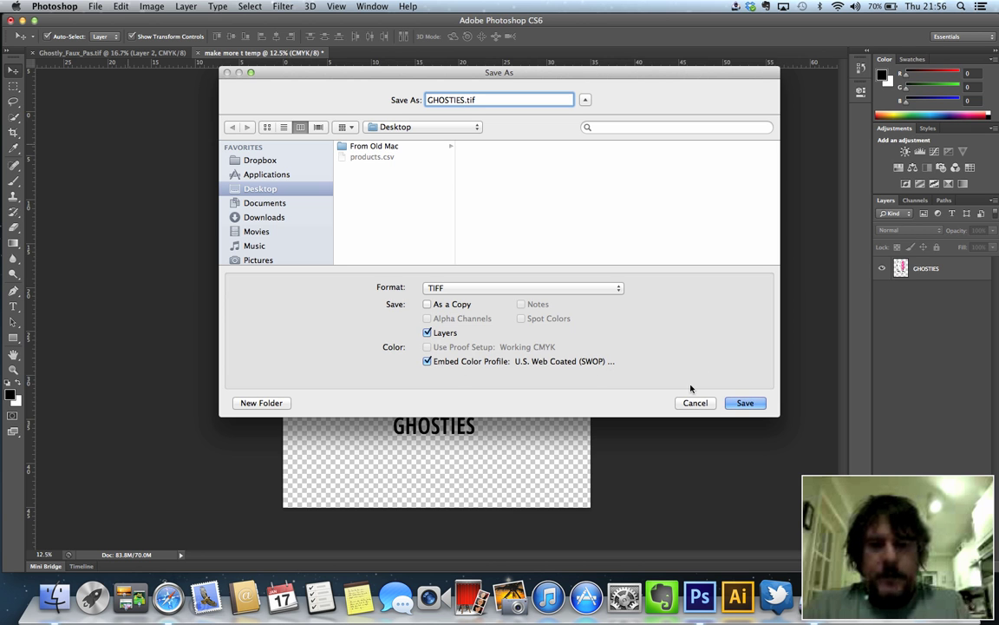
Save GHOSTIES.tif with no image compression and transparency preserved.
left_click(745, 402)
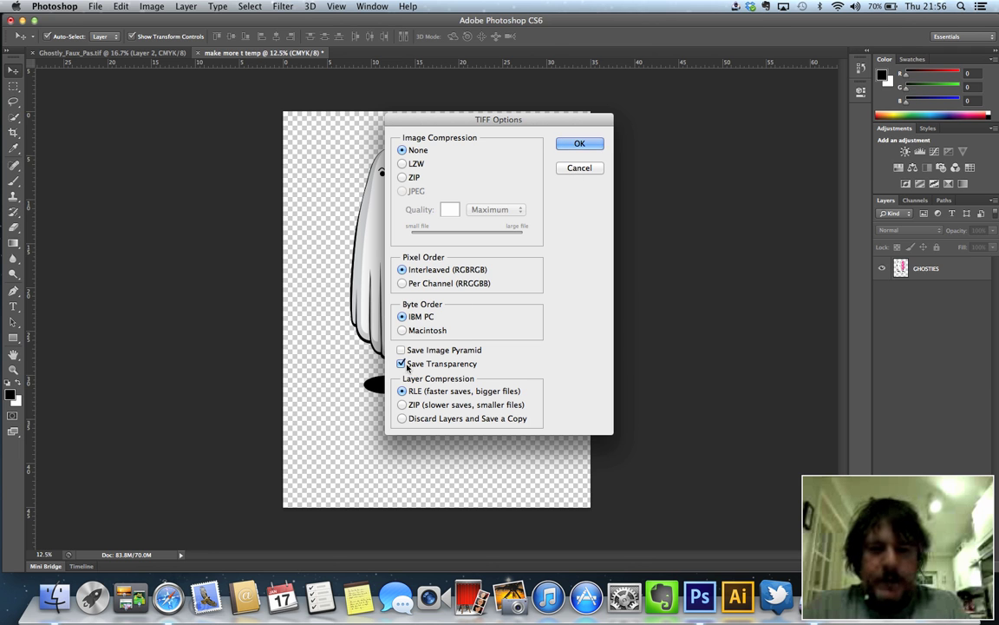
left_click(579, 145)
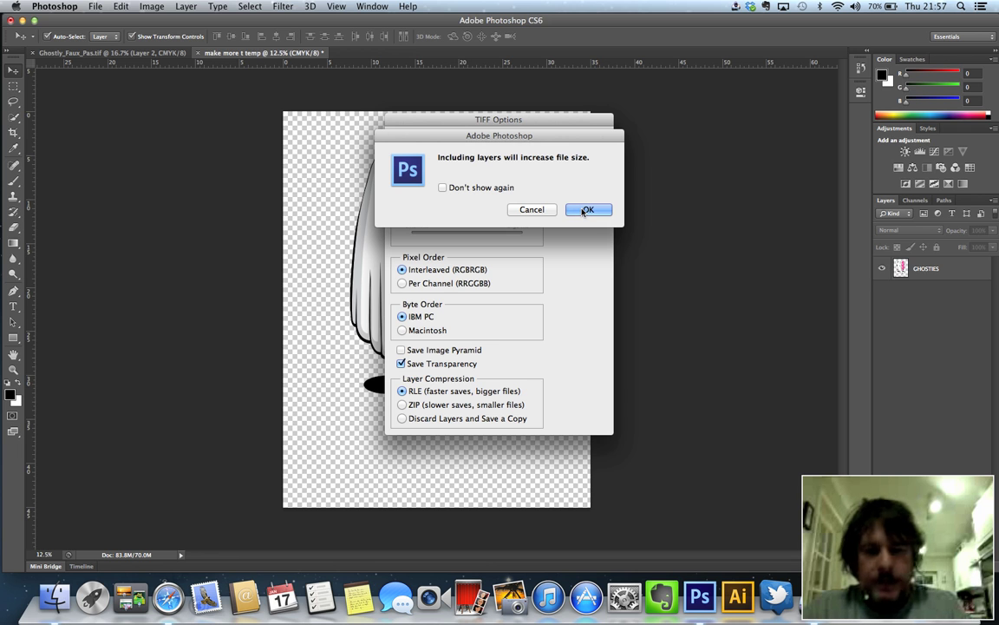
left_click(586, 211)
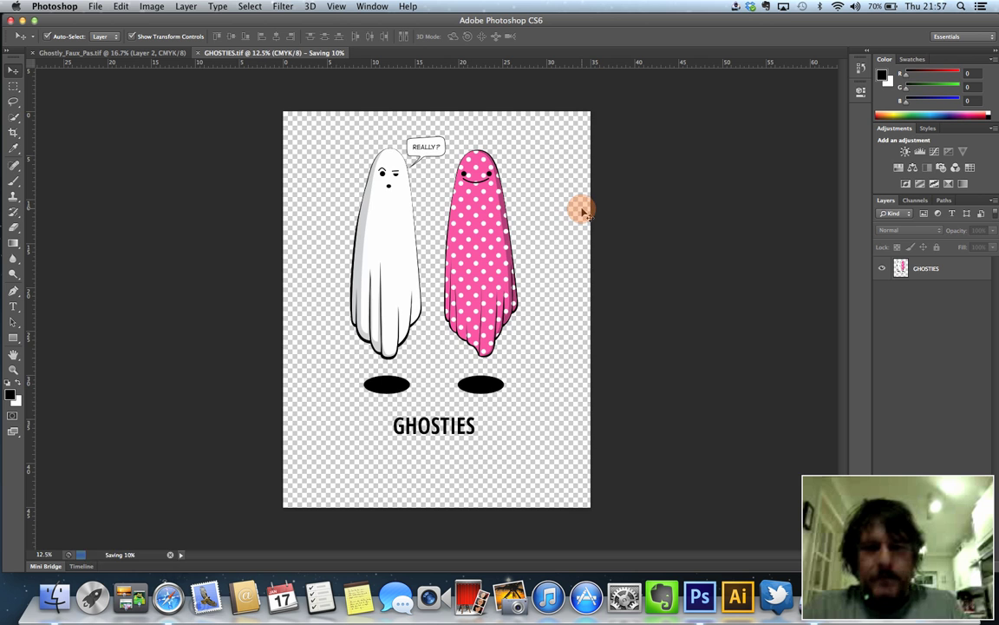